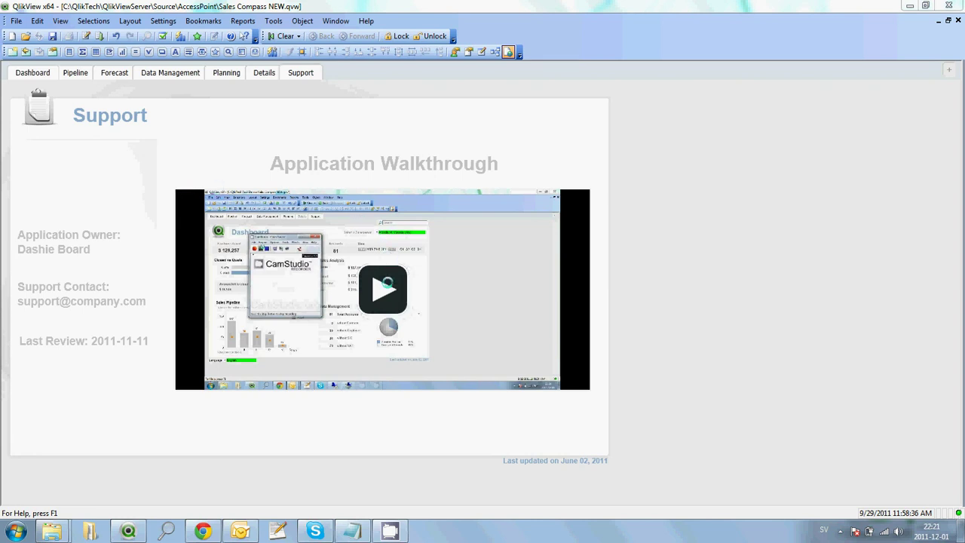
Play the embedded Application Walkthrough video on the Sales Compass Support sheet.
click(387, 283)
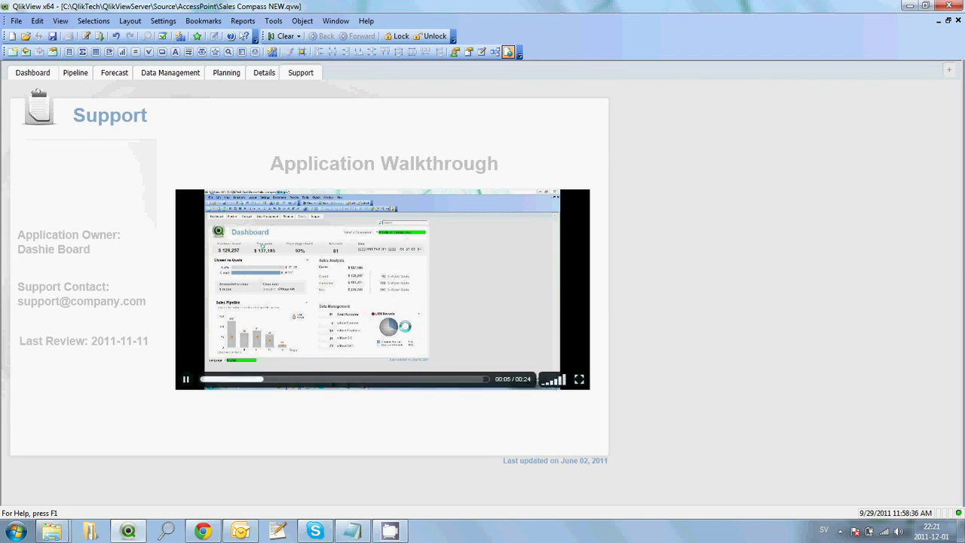
Pause the walkthrough video, view it full screen, then restore it to its embedded size.
click(405, 326)
click(579, 380)
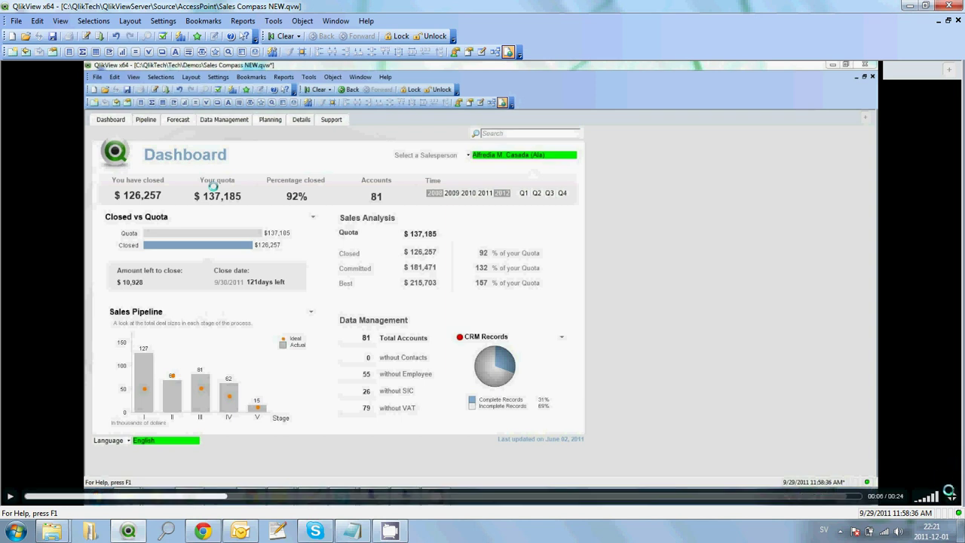
click(949, 495)
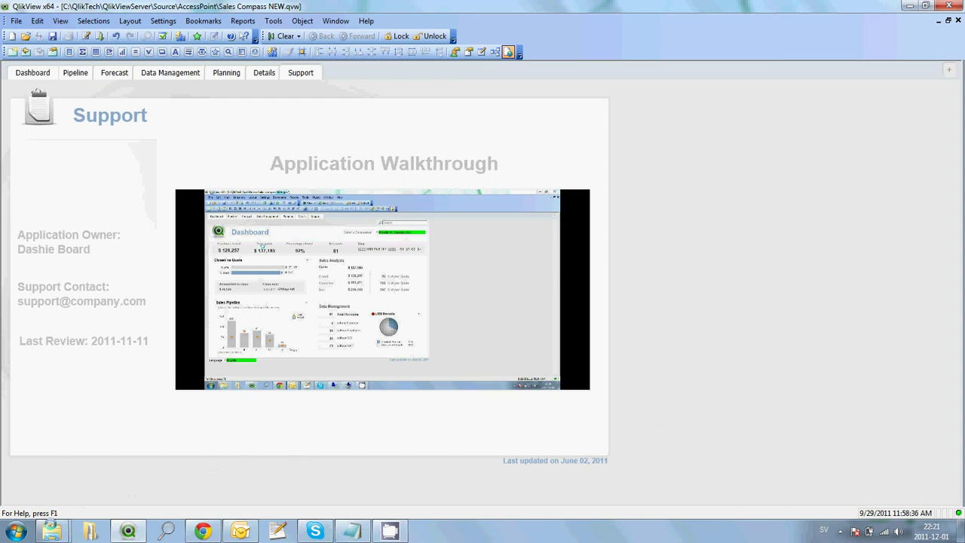
Install the VideoPlayer extension from VideoPlayer.qar in New folder and dismiss the confirmation.
mouse_move(52, 532)
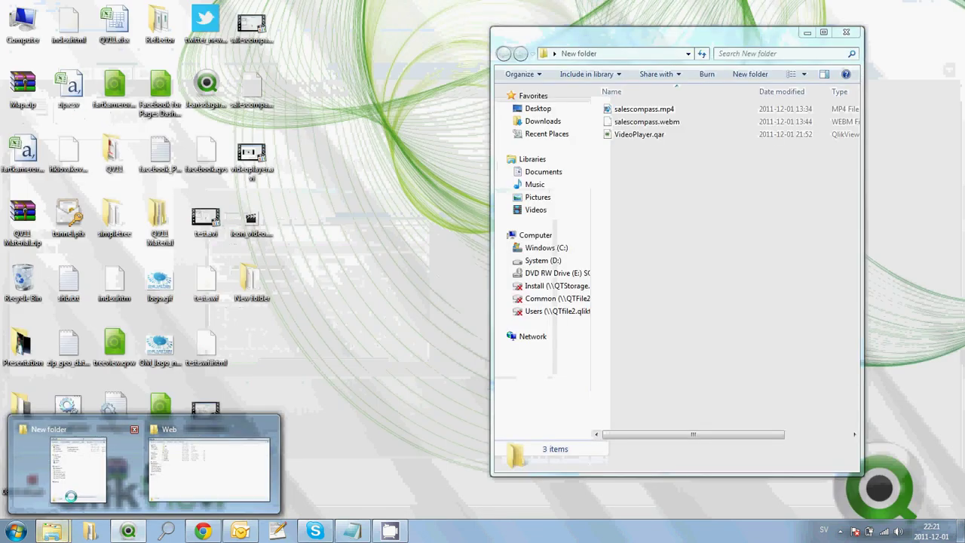
click(70, 496)
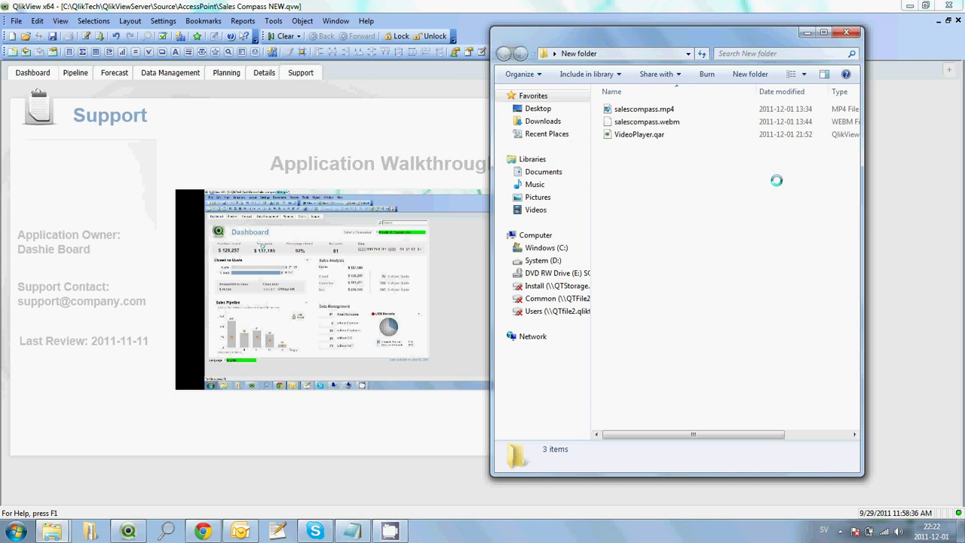
double_click(639, 133)
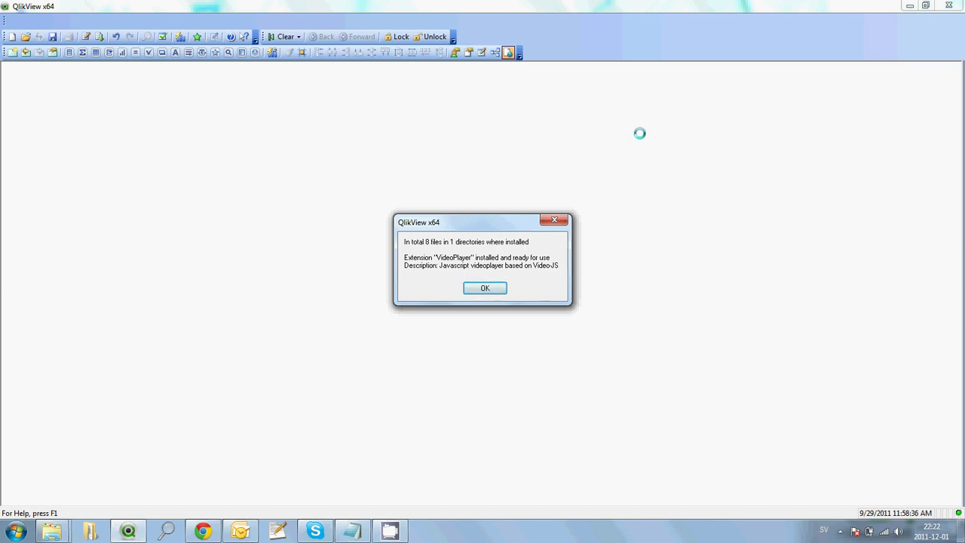
key(Return)
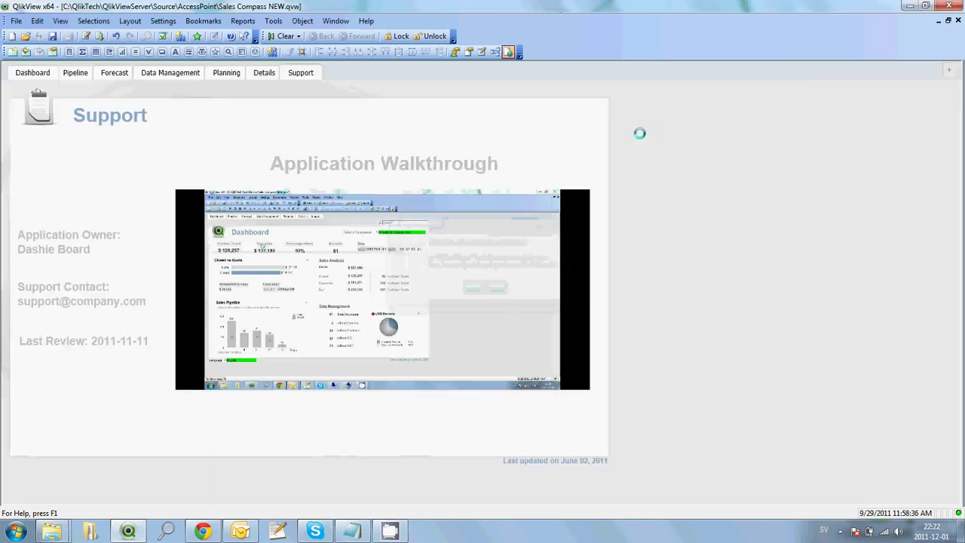
Create a new blank QlikView document and toggle WebView off and back on.
click(9, 37)
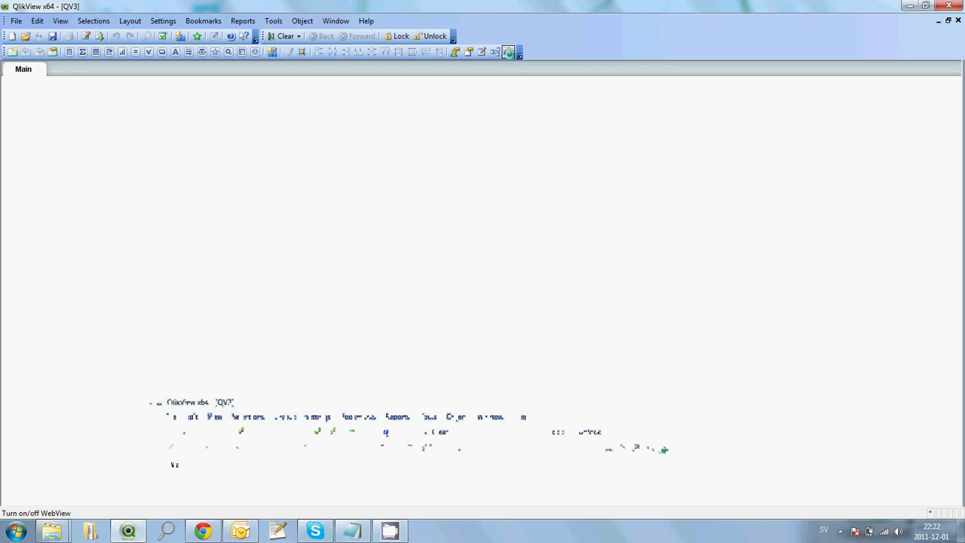
click(508, 51)
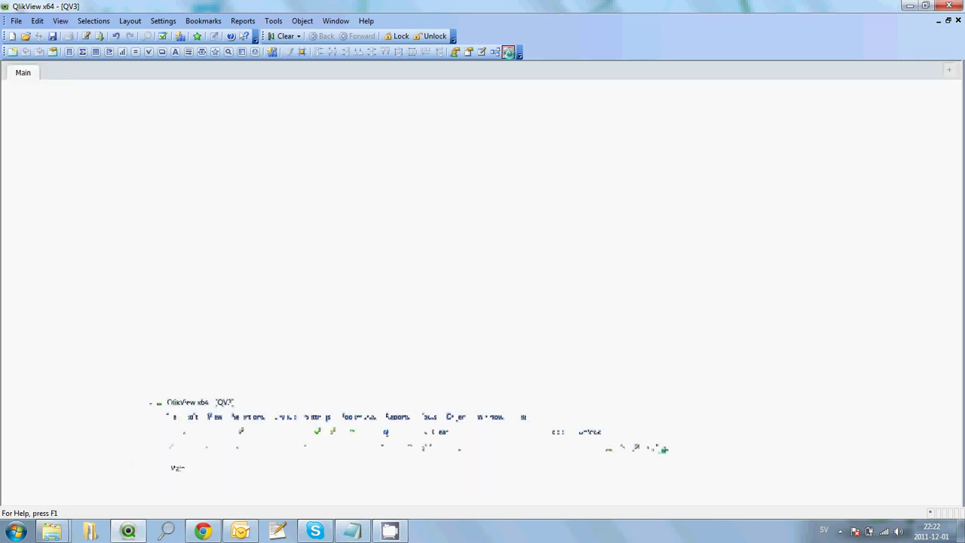
click(60, 21)
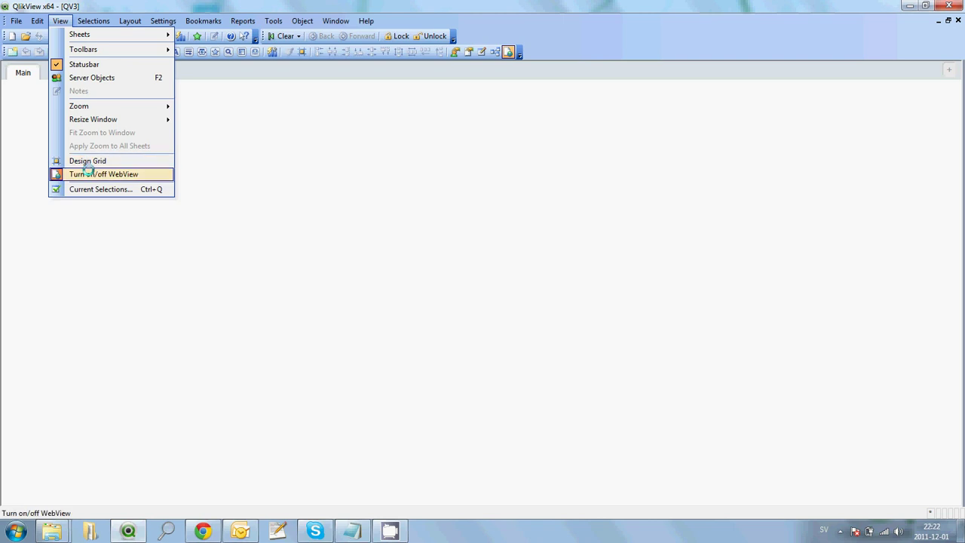
click(113, 174)
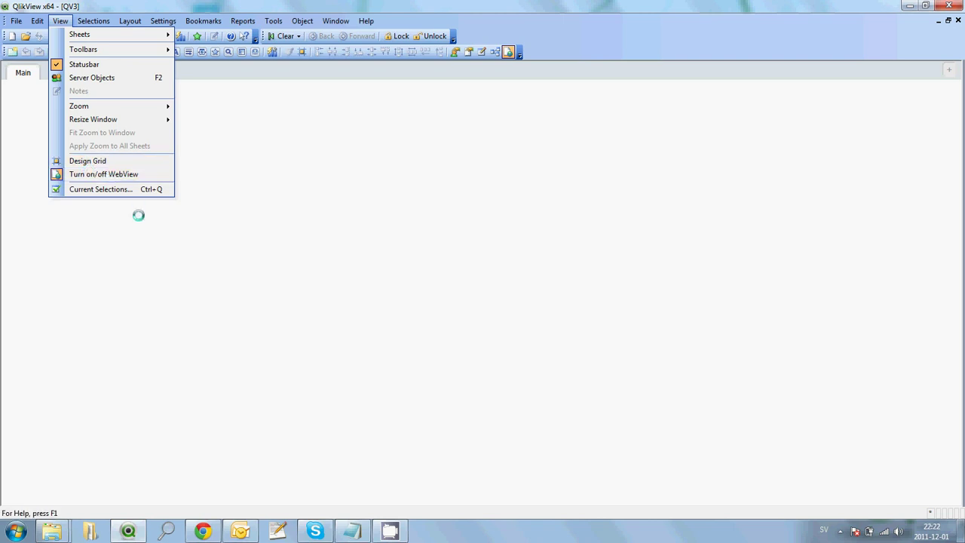
Drag a VideoPlayer extension object from Extension Objects onto the centre of the Main sheet.
right_click(138, 216)
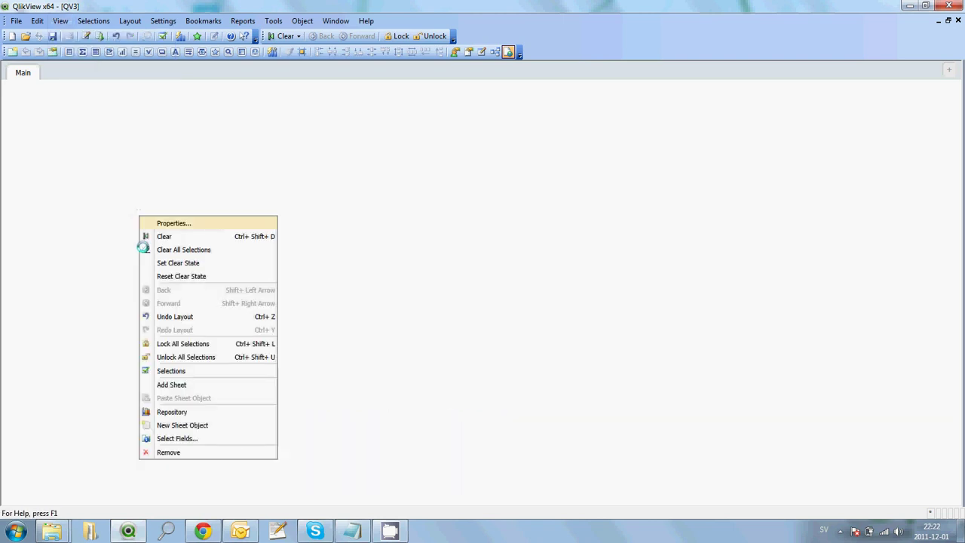
click(174, 425)
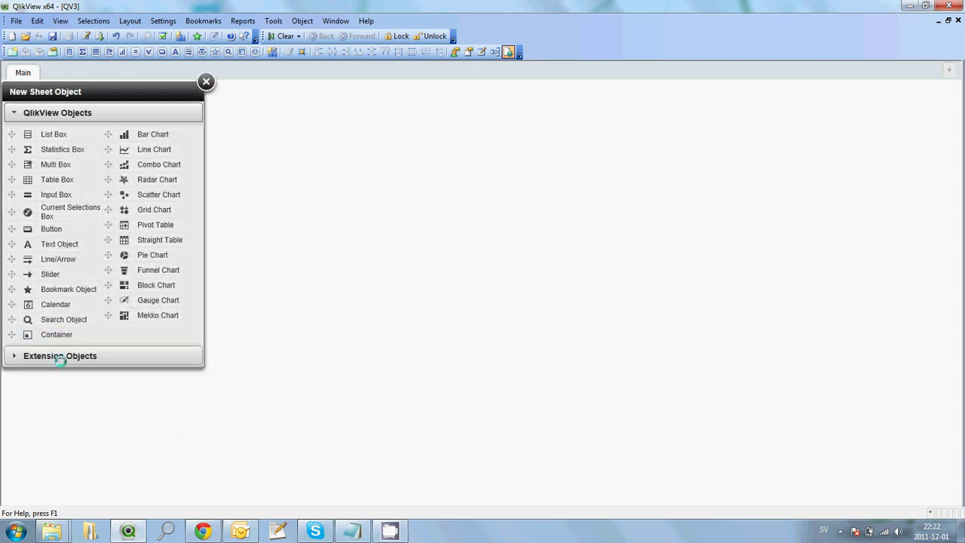
click(60, 357)
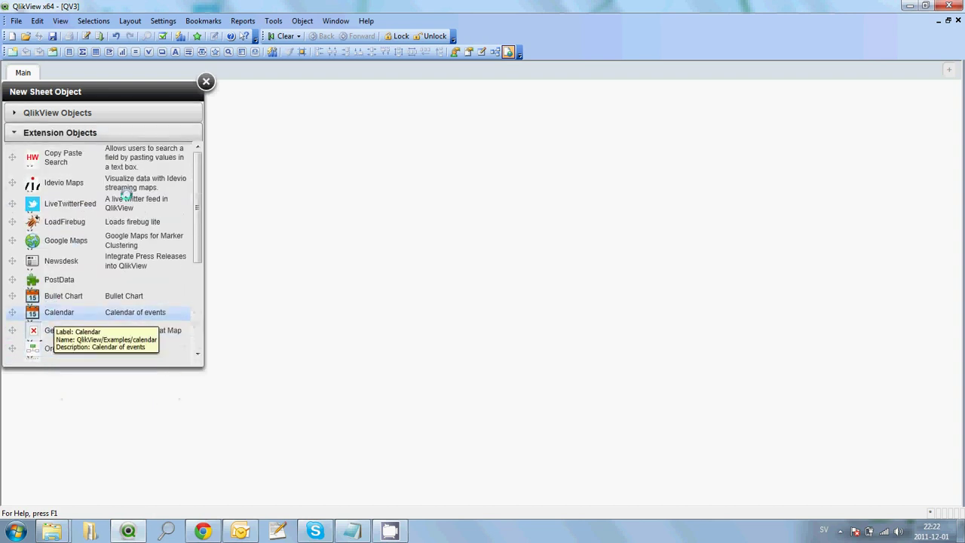
drag(199, 169, 192, 285)
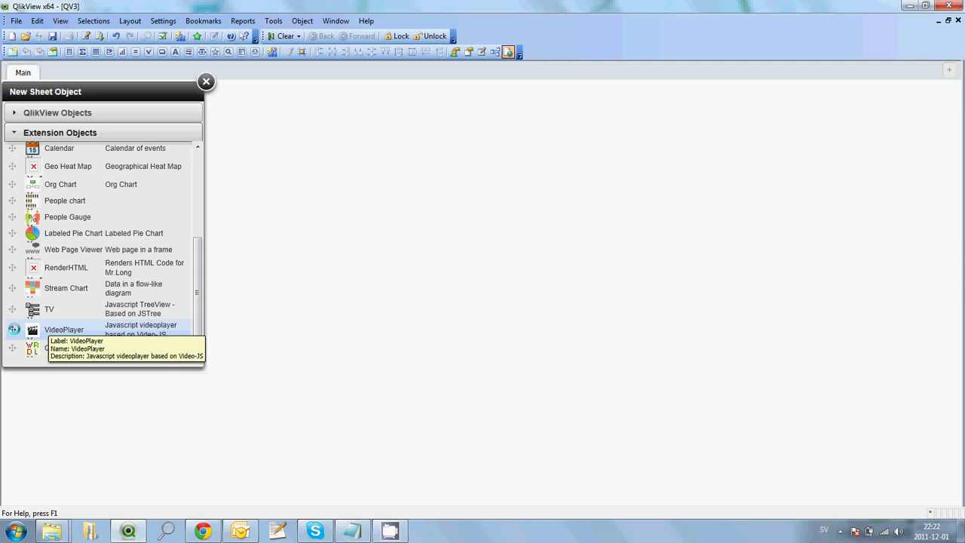
drag(14, 329, 345, 214)
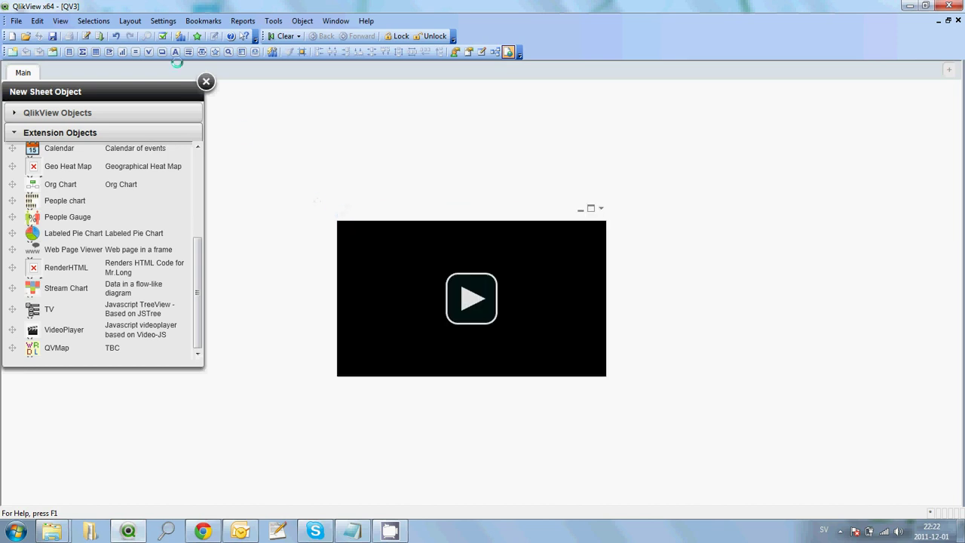
Enlarge the VideoPlayer object, then test it by playing and pausing the bird clip at 00:04.
click(206, 83)
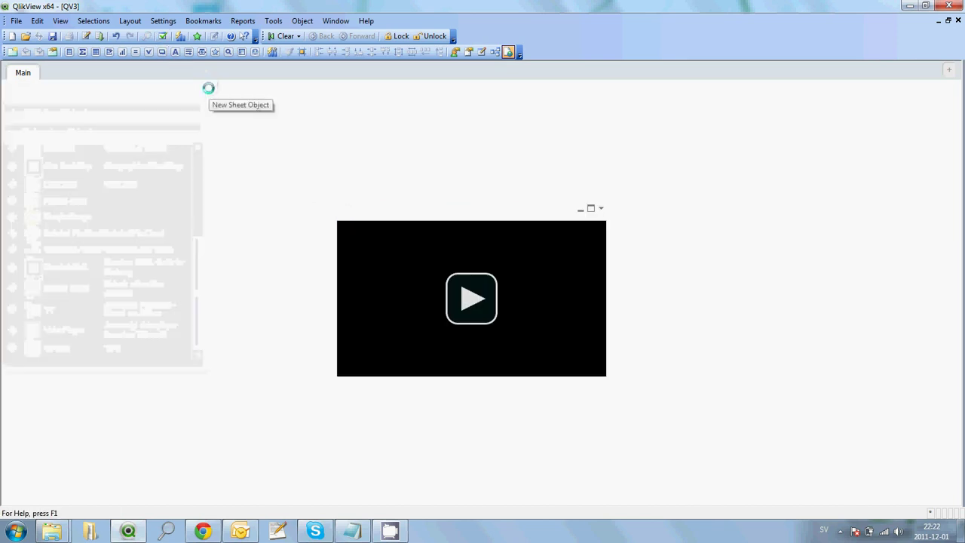
drag(339, 377, 121, 400)
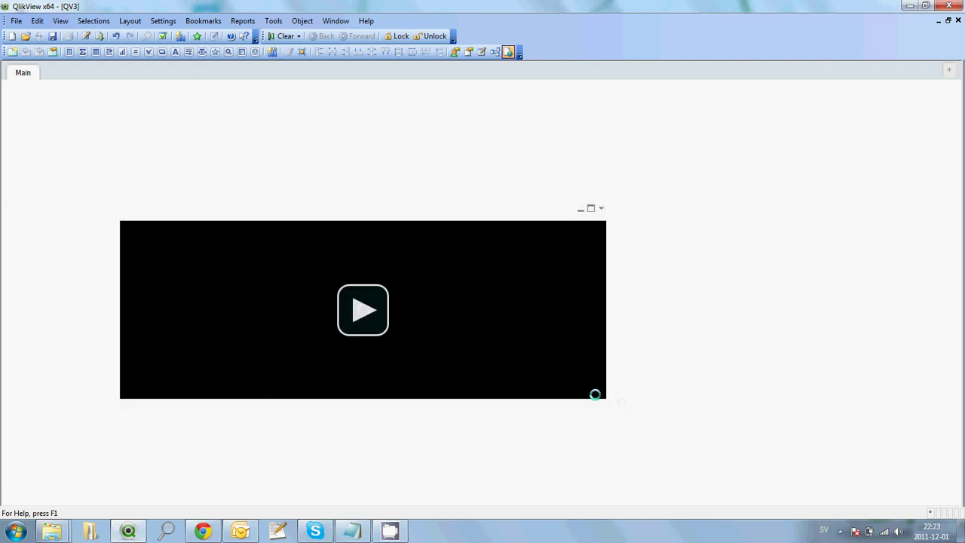
drag(608, 398, 707, 466)
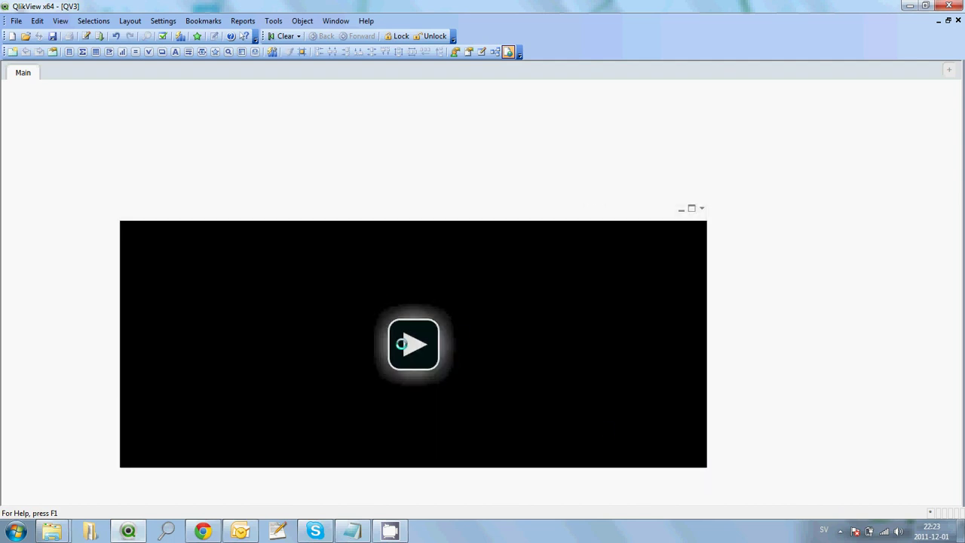
click(403, 341)
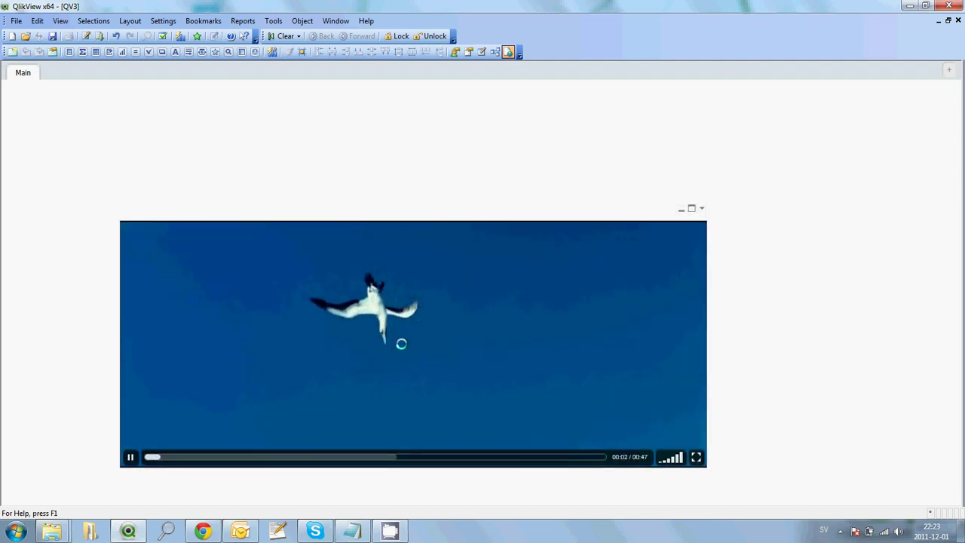
click(401, 344)
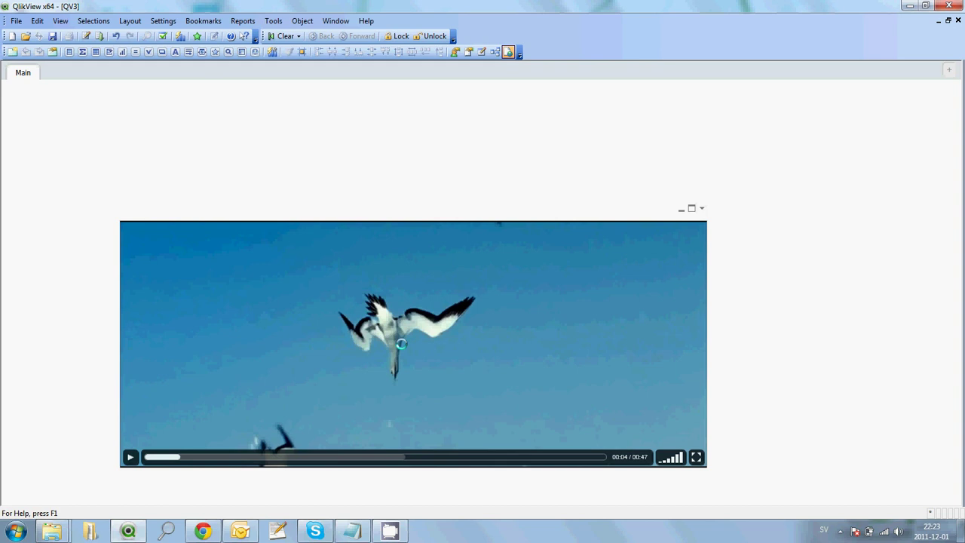
Uncheck Show Caption in the VideoPlayer object's Properties and close the panel.
right_click(401, 344)
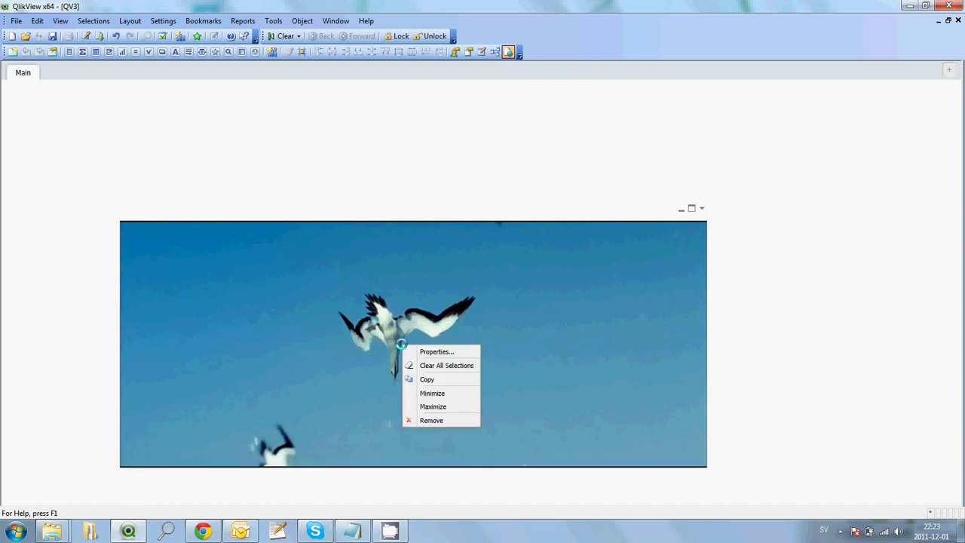
click(436, 351)
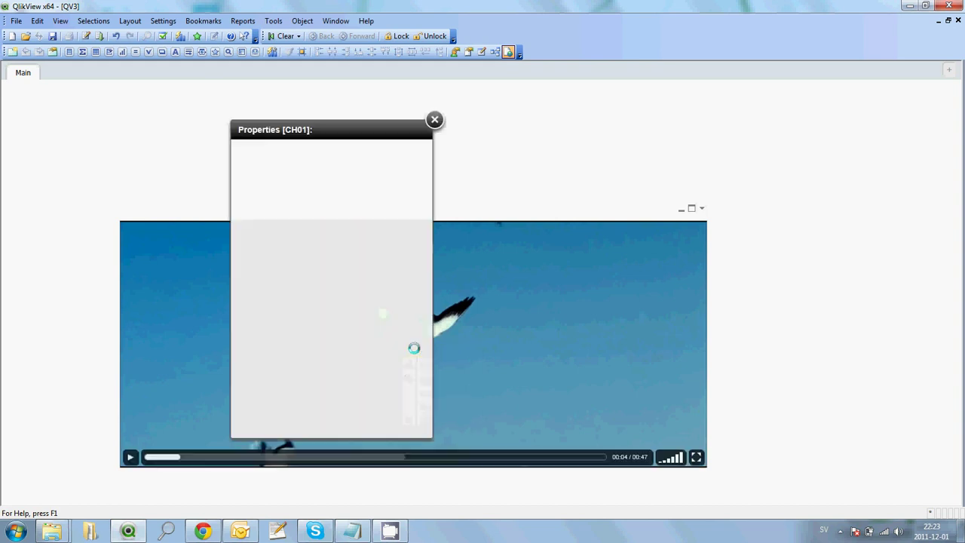
drag(327, 204, 412, 204)
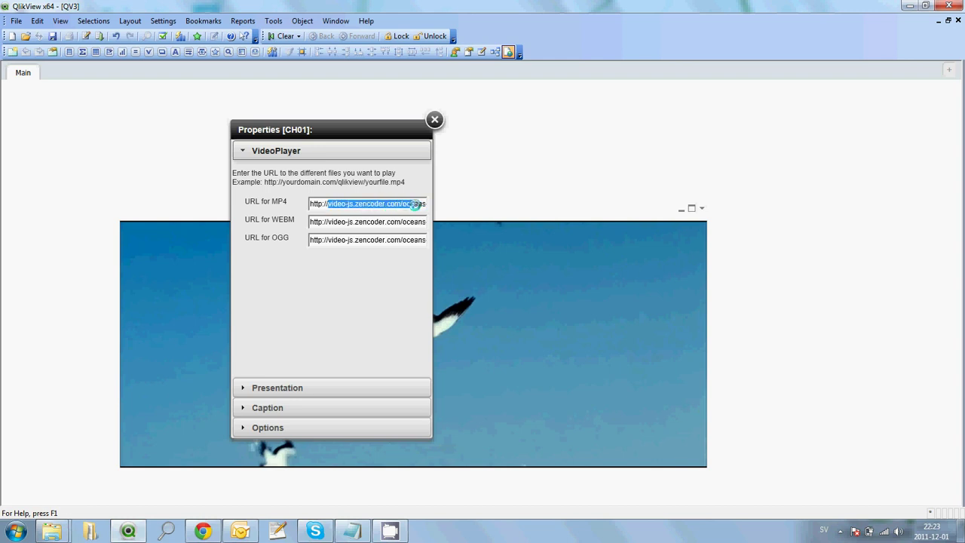
click(414, 203)
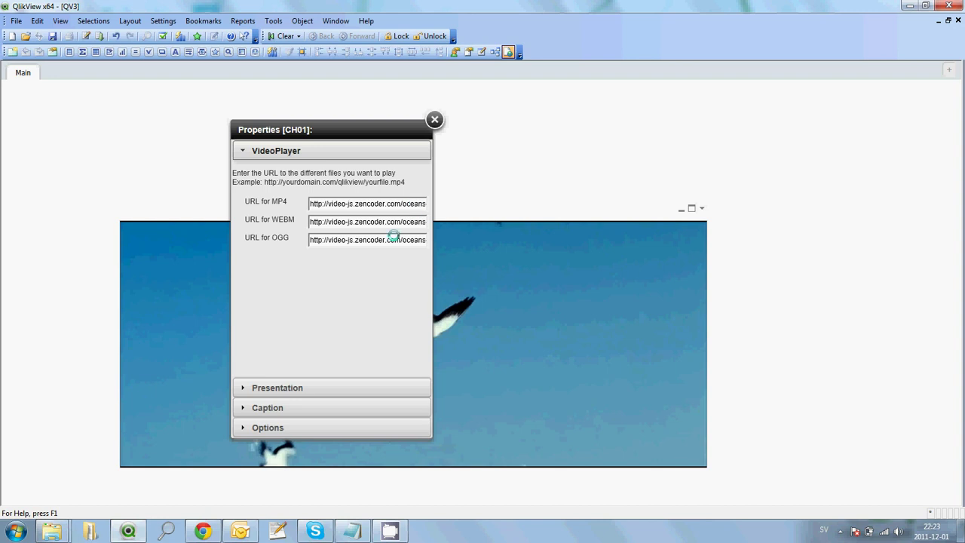
click(257, 408)
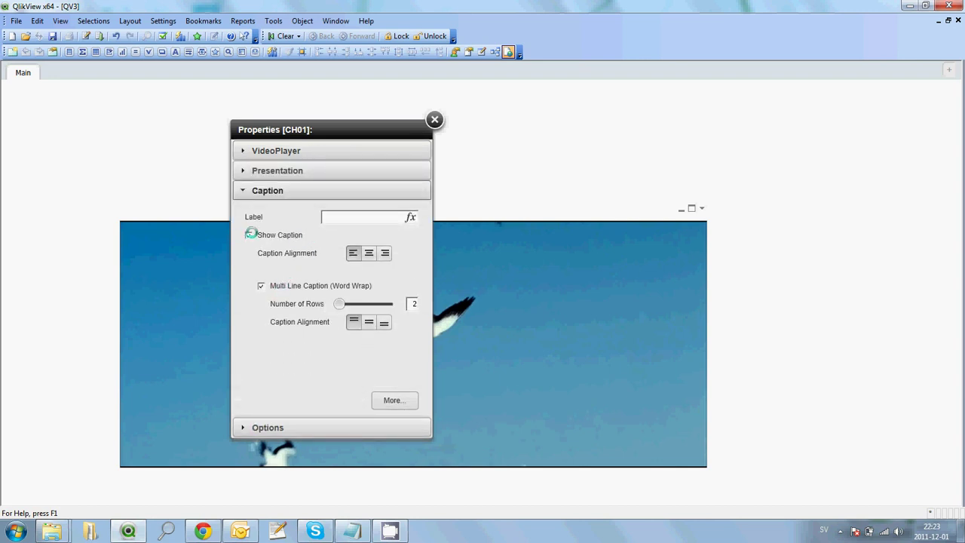
click(250, 234)
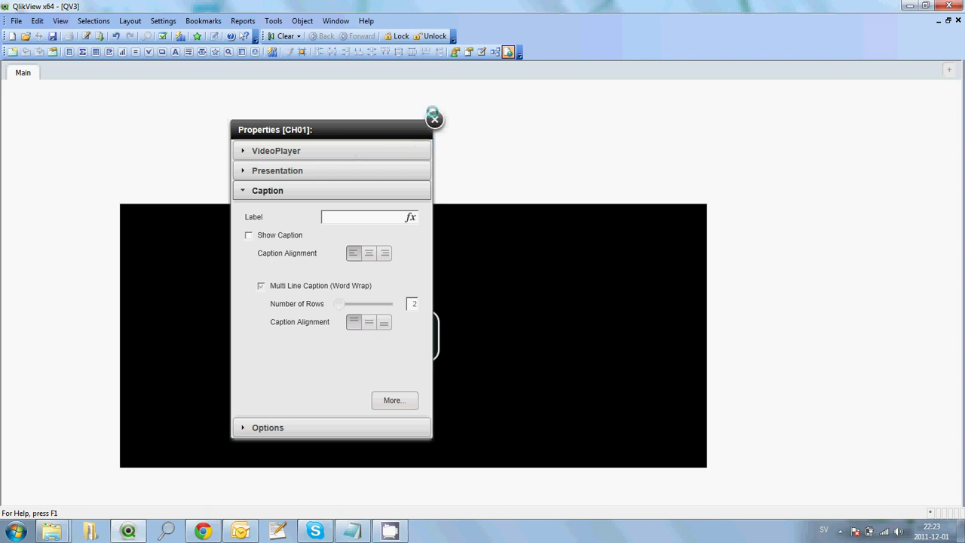
click(434, 119)
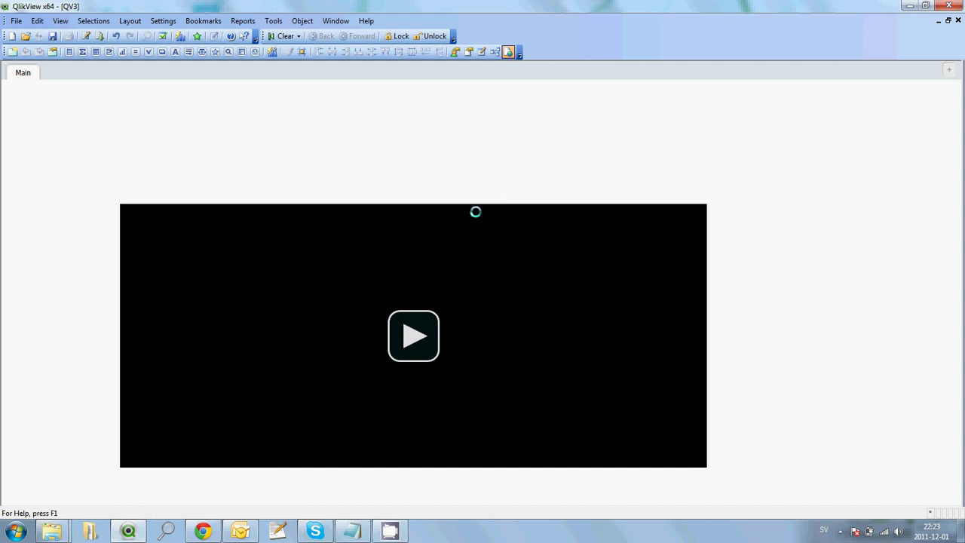
Select salescompass.webm and salescompass.mp4 in the New folder window.
mouse_move(50, 533)
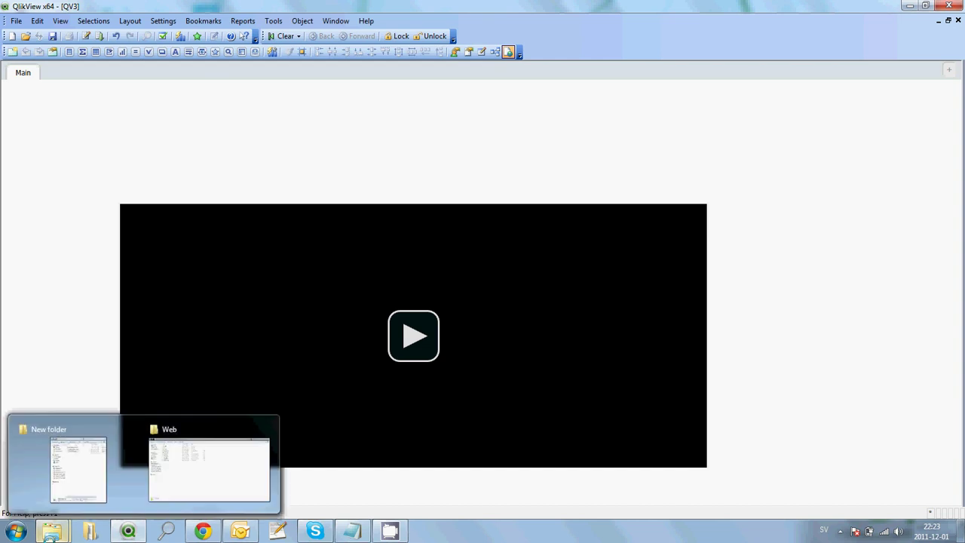
mouse_move(60, 468)
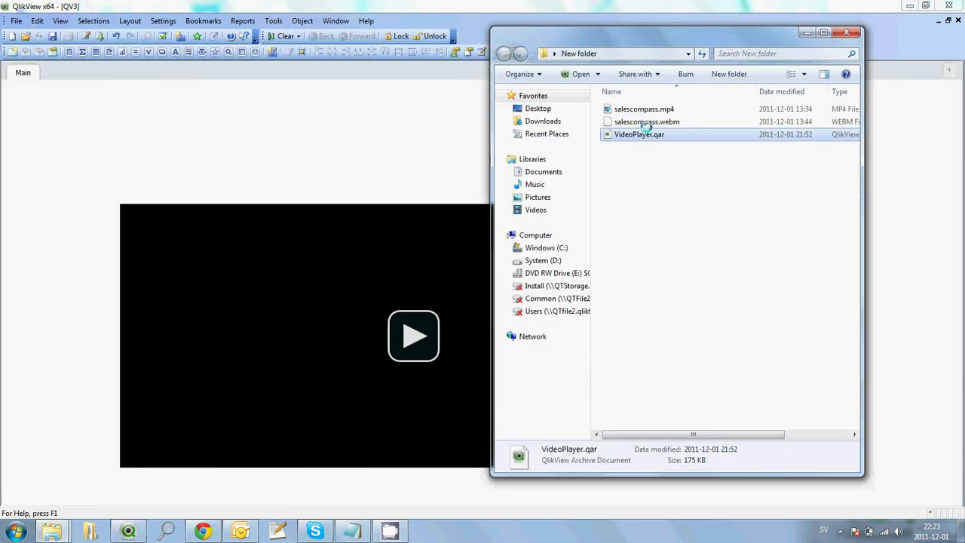
click(642, 122)
ctrl+click(645, 106)
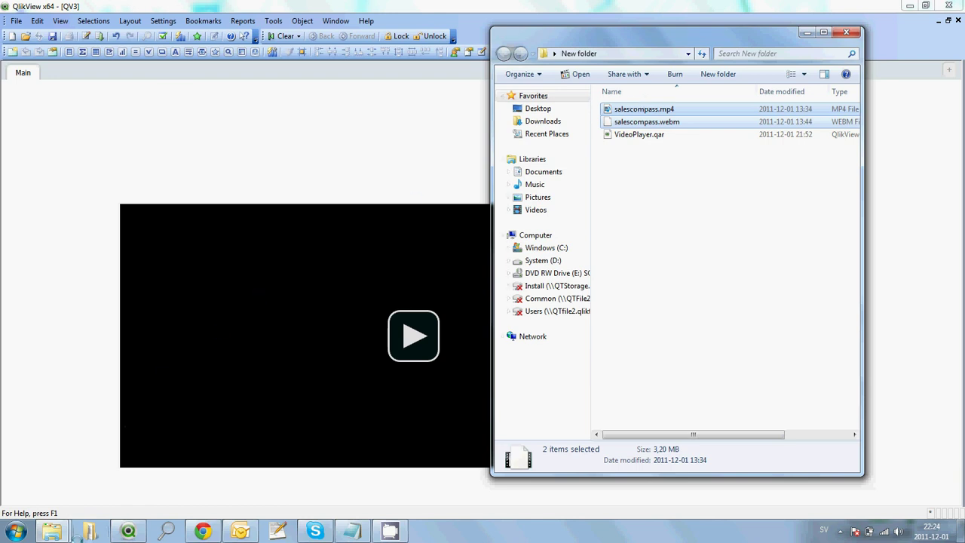
Open the movies folder in C:\Program Files\QlikView\Web.
mouse_move(68, 535)
click(165, 439)
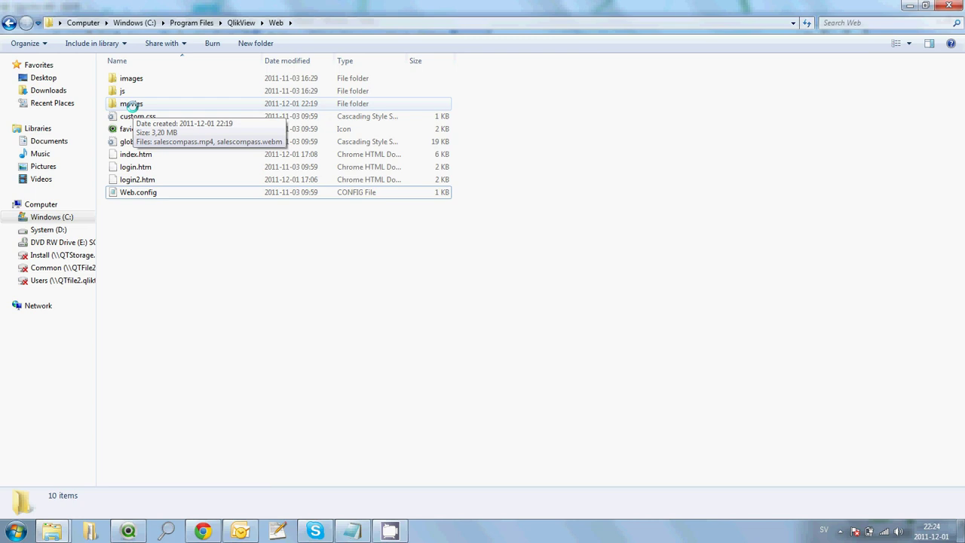
double_click(131, 105)
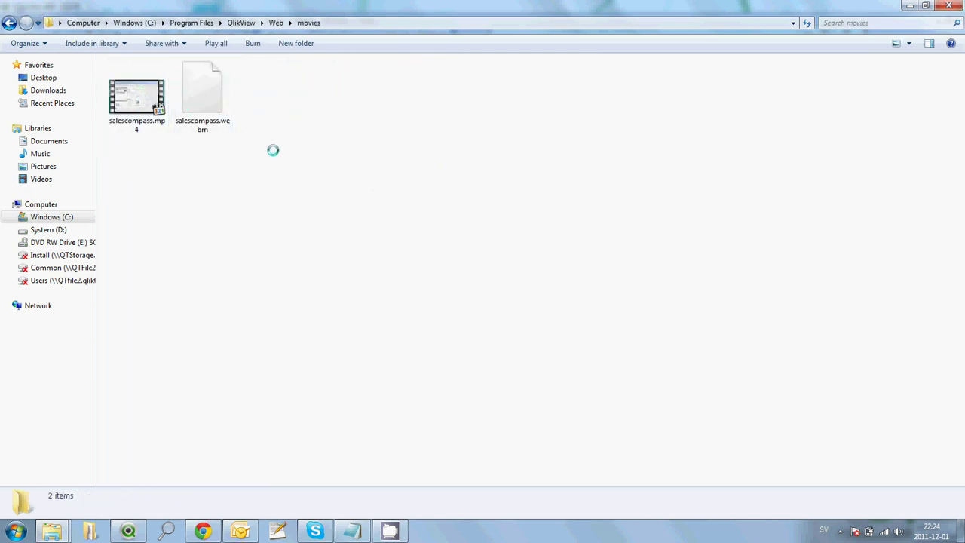
click(128, 532)
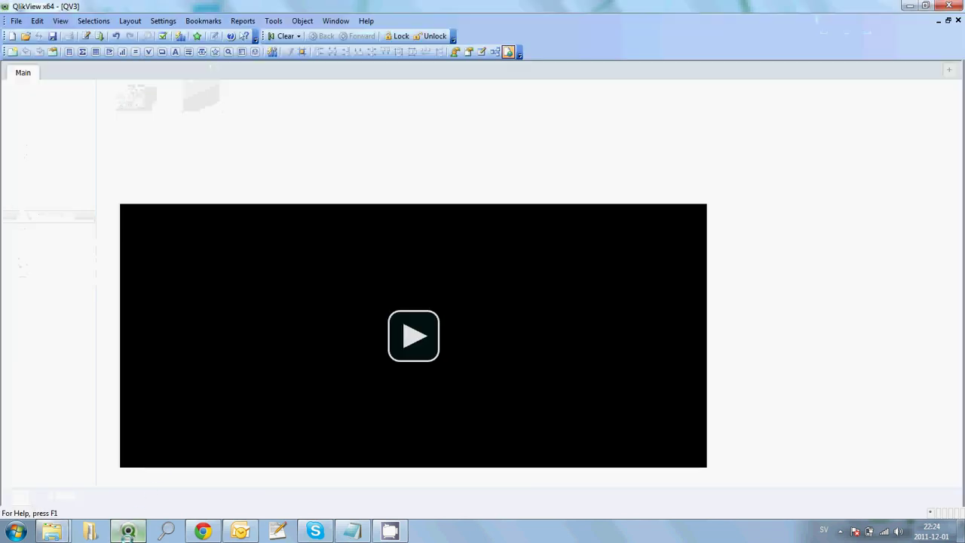
right_click(276, 326)
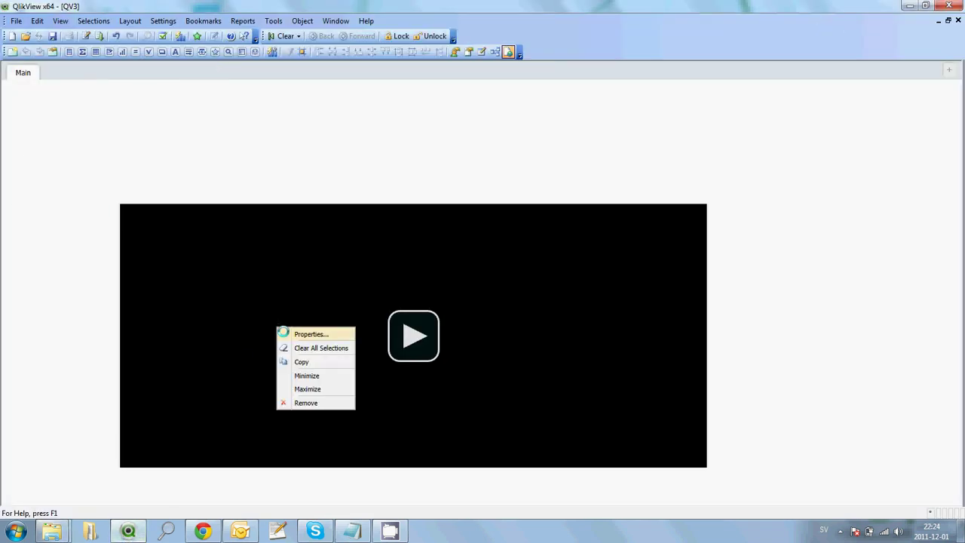
click(288, 332)
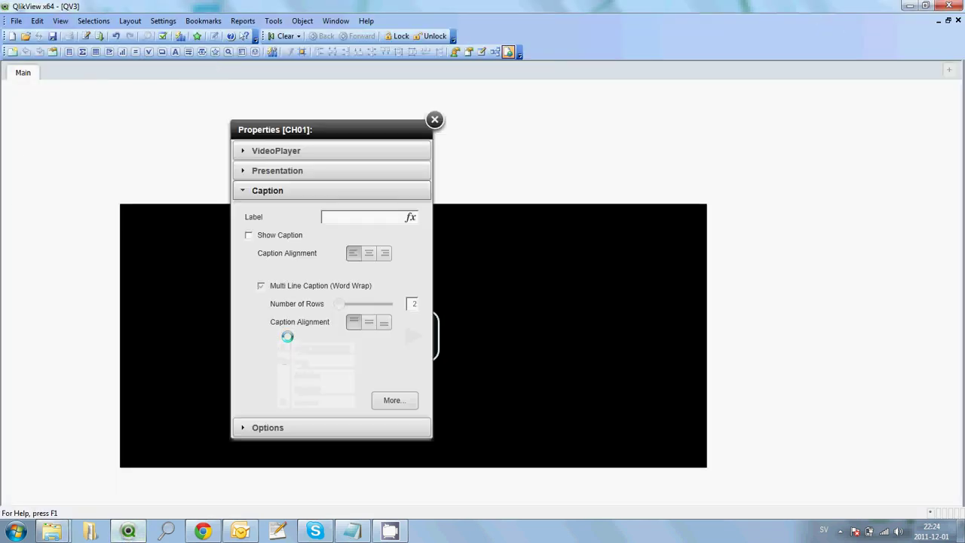
click(261, 153)
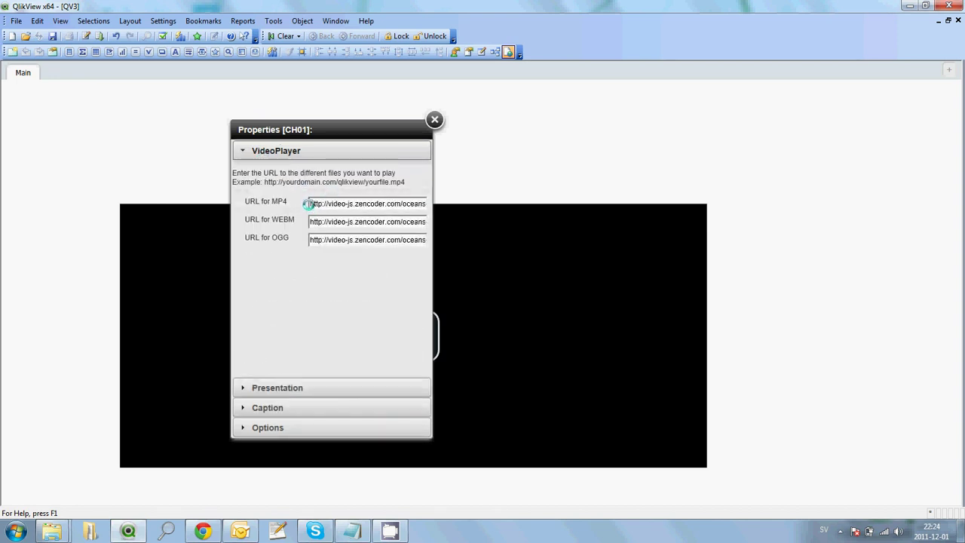
drag(309, 204, 469, 216)
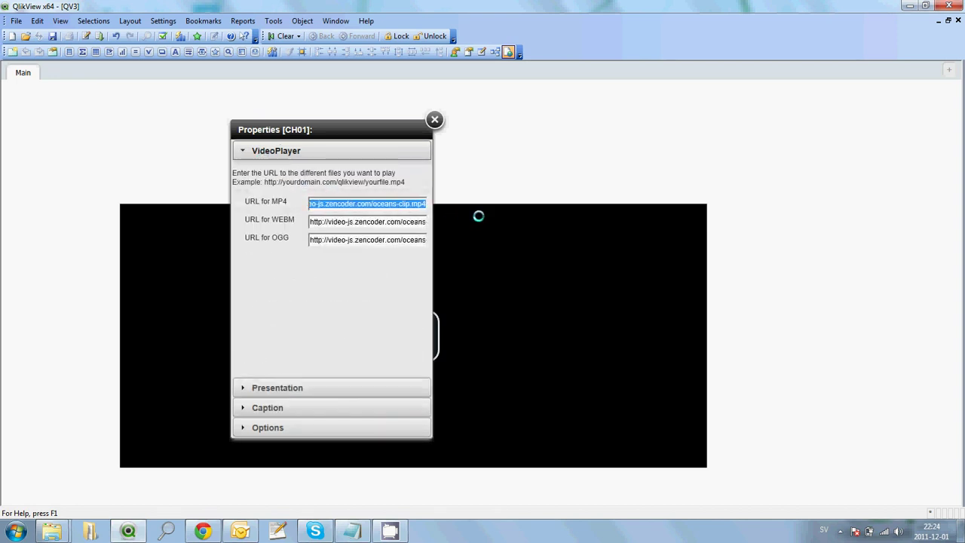
text(http)
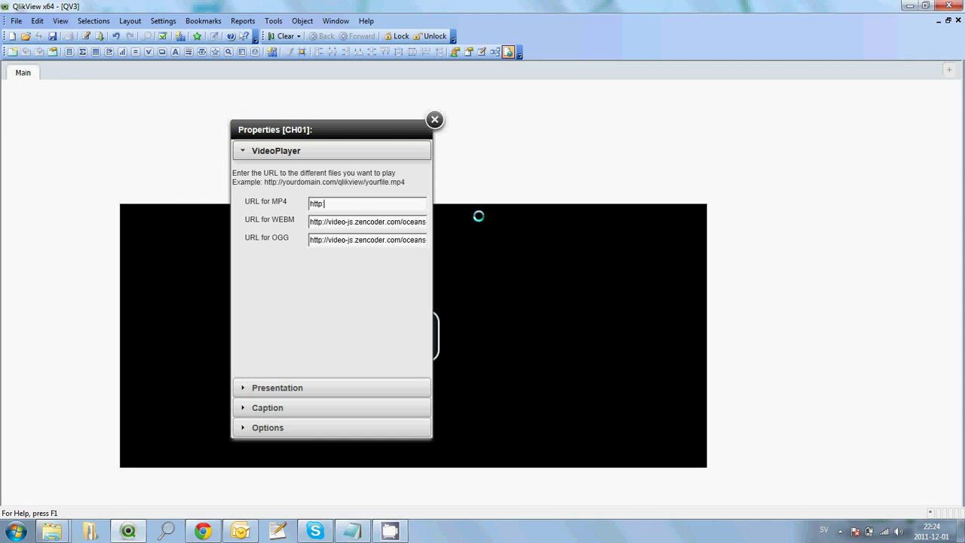
text(://localhost/qlikview/movies/sal)
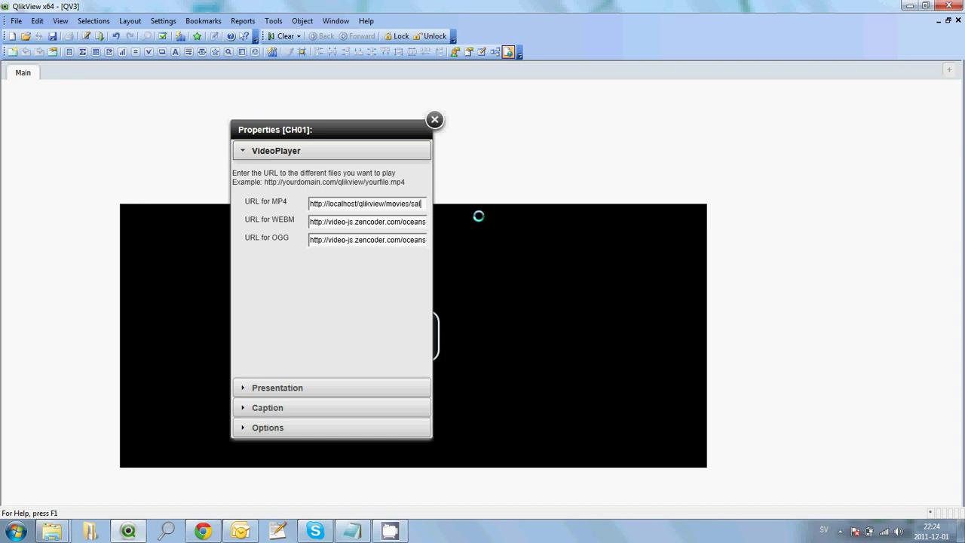
text(escompass.mp4)
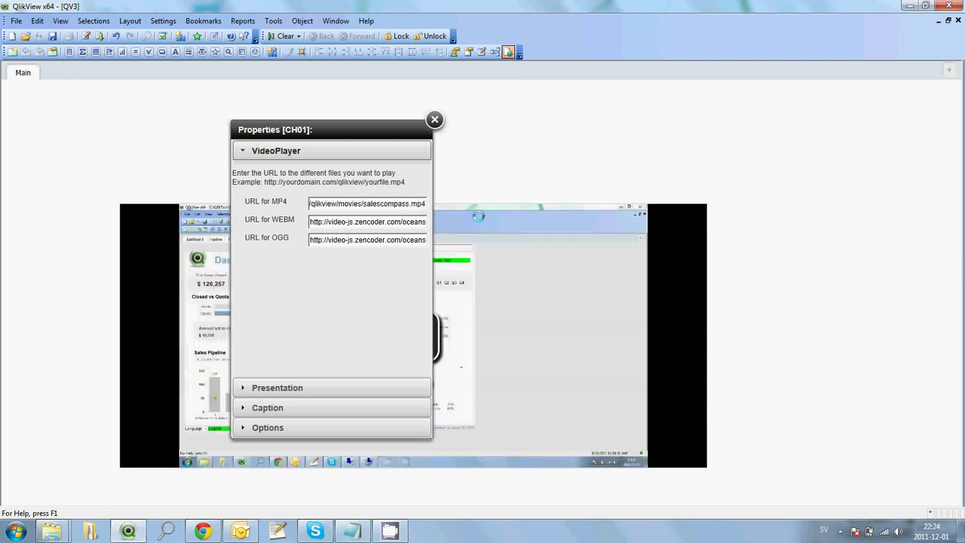
Close Properties and play the local salescompass.mp4 briefly, pausing it at 00:02.
click(434, 120)
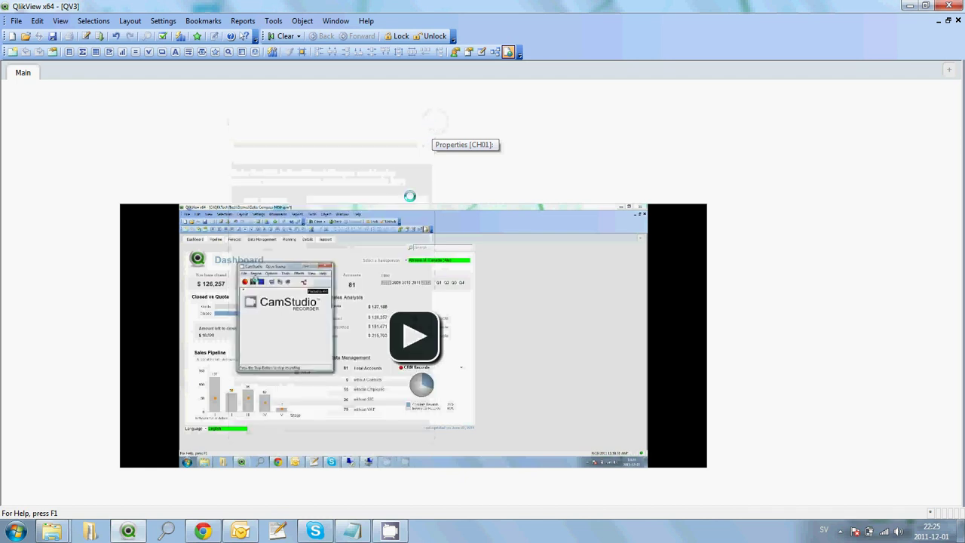
click(407, 293)
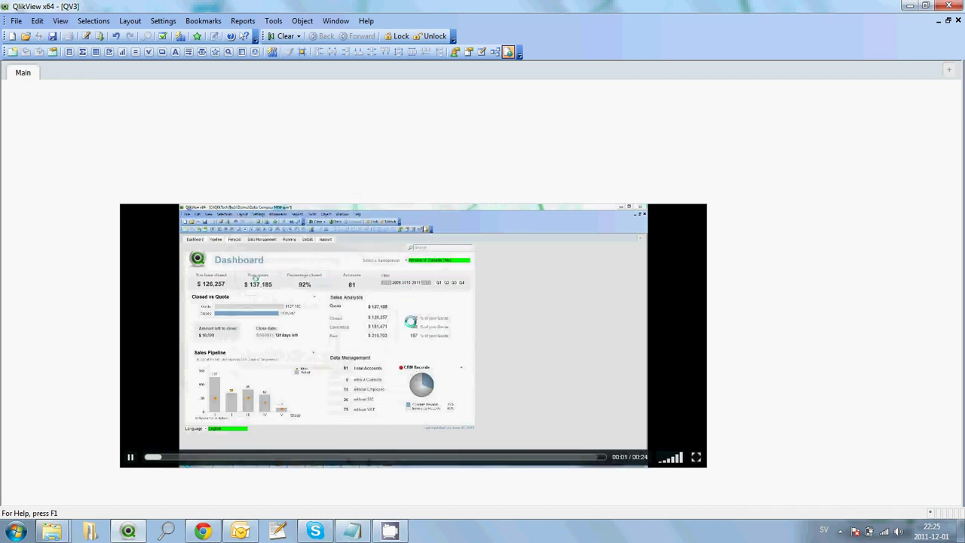
key(space)
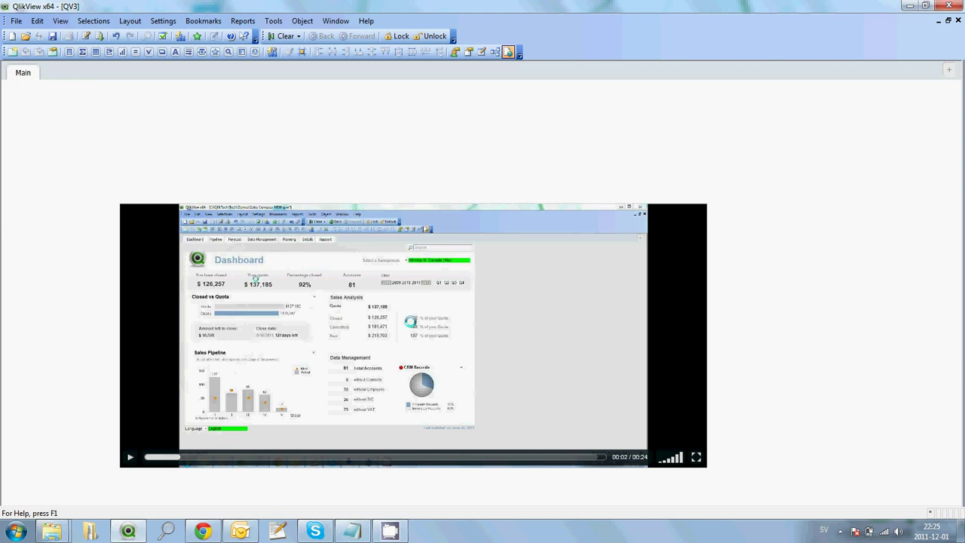